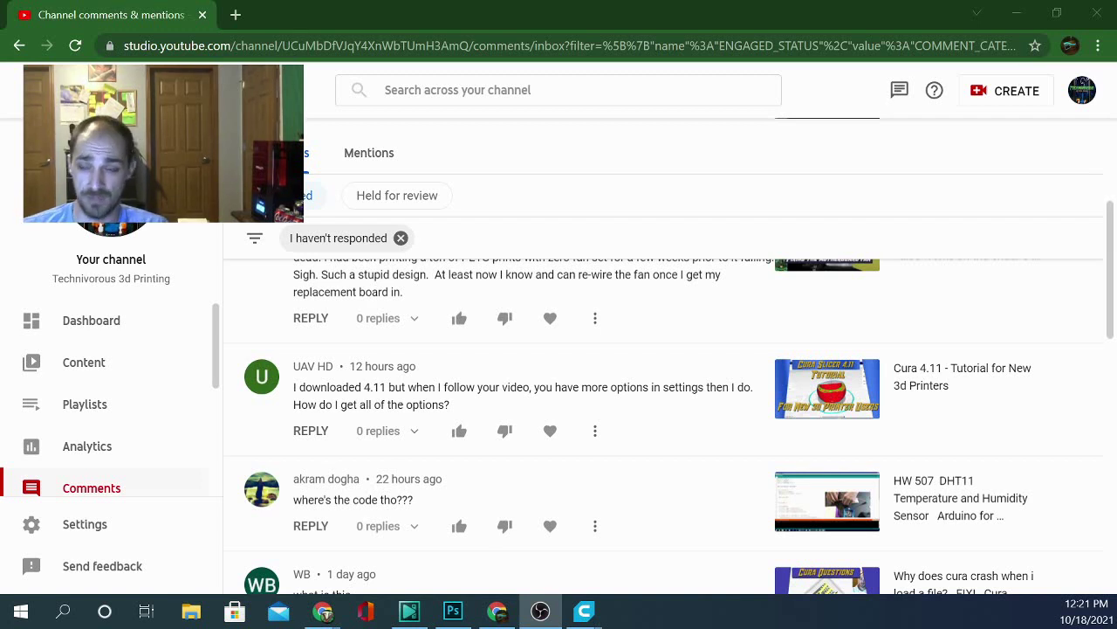
Step: Bring Cura forward and enable Support in the Recommended print settings view
mouse_move(584, 611)
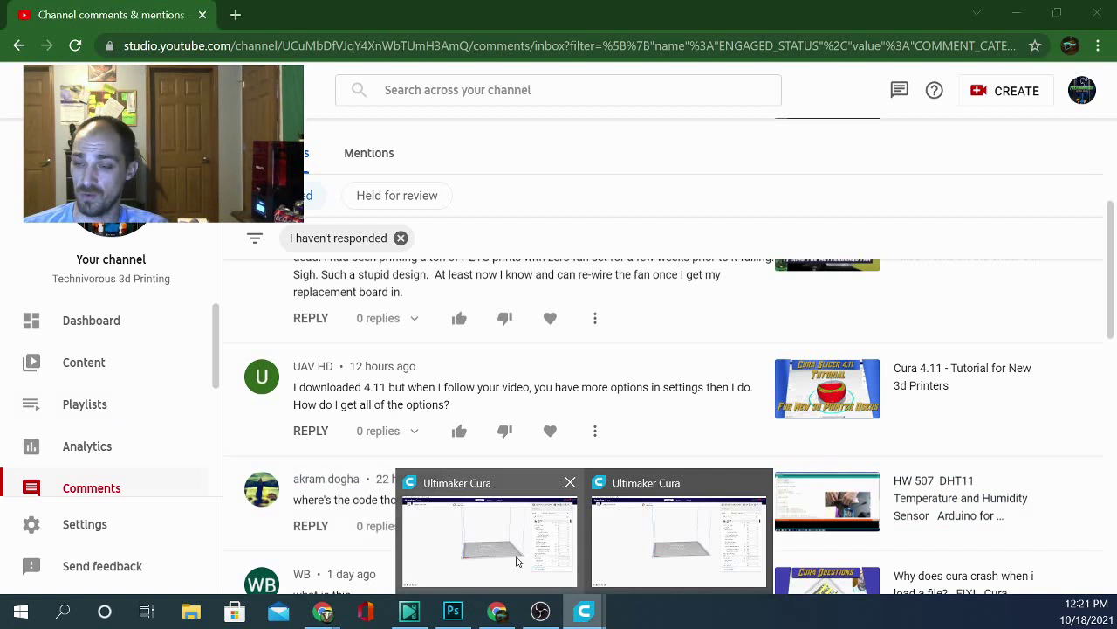
left_click(516, 561)
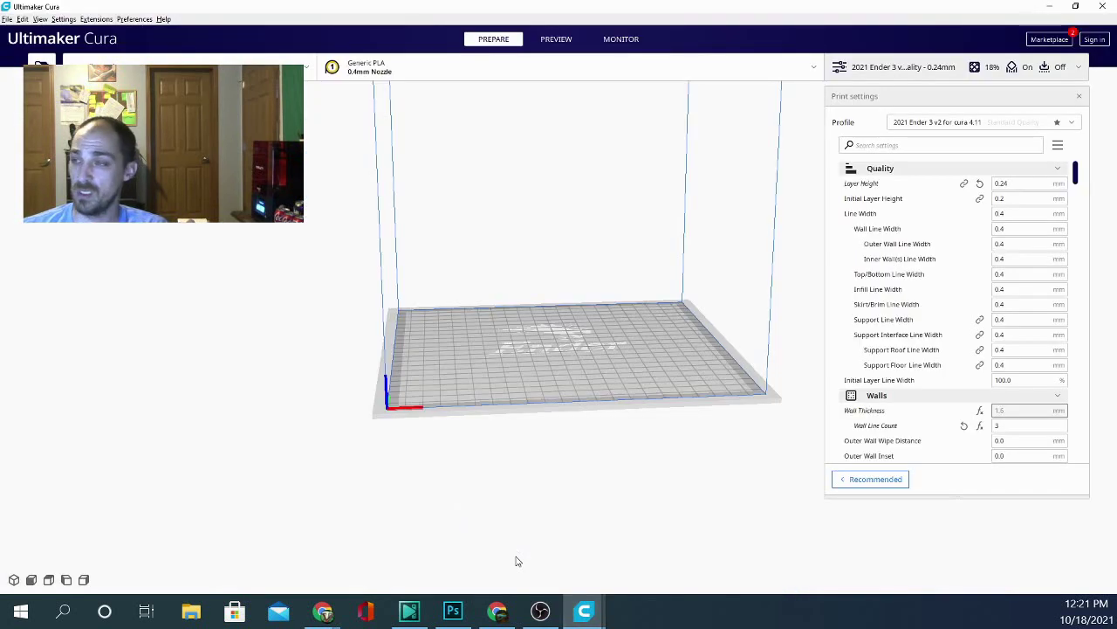
left_click(872, 479)
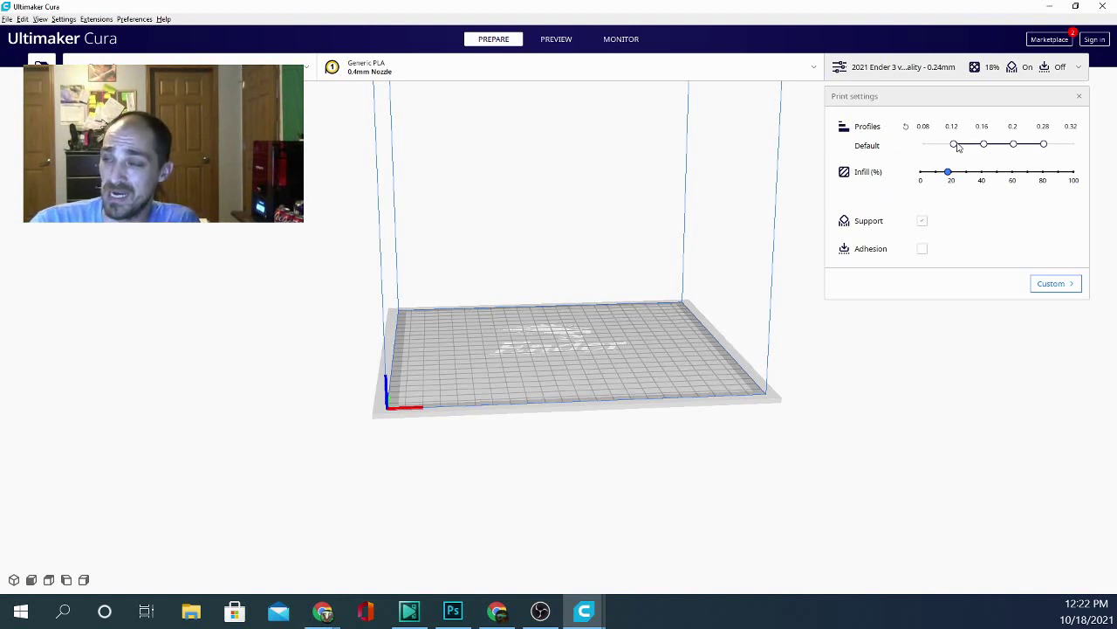
left_click(923, 223)
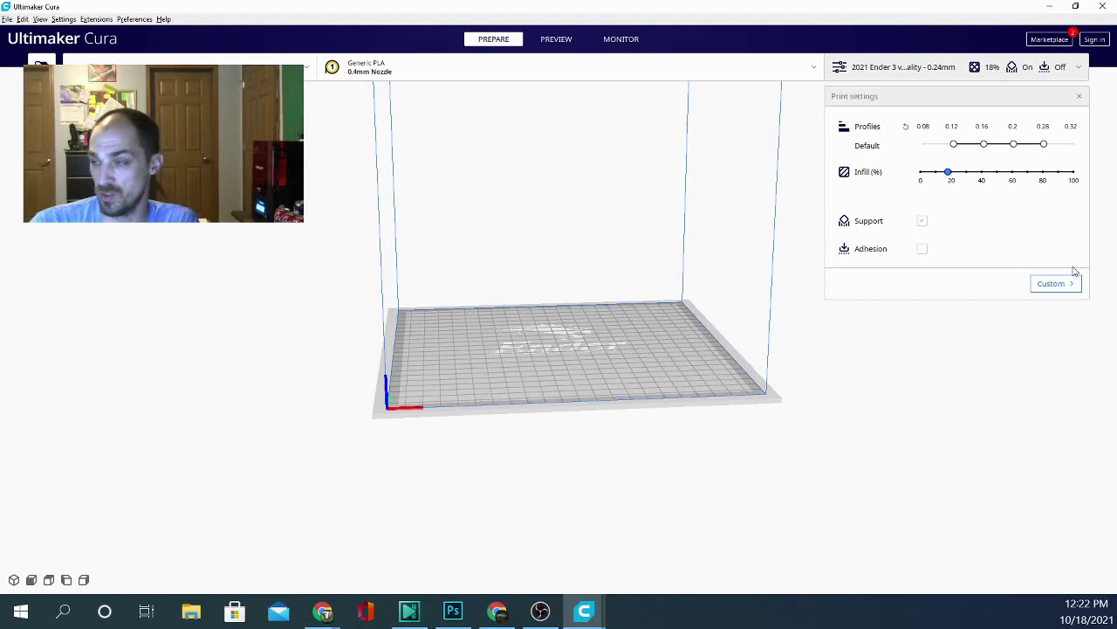
Step: Return to the Custom settings list and collapse the Quality group
left_click(1053, 284)
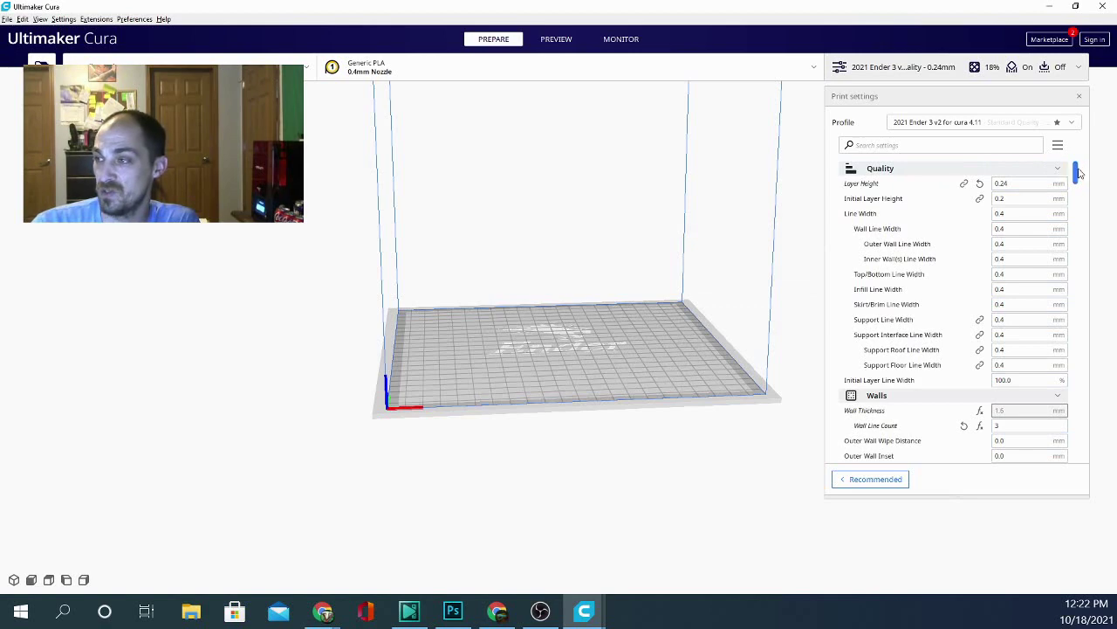
mouse_move(1078, 171)
left_mouse_down()
mouse_move(1083, 449)
mouse_move(1095, 398)
mouse_move(1083, 150)
left_mouse_up()
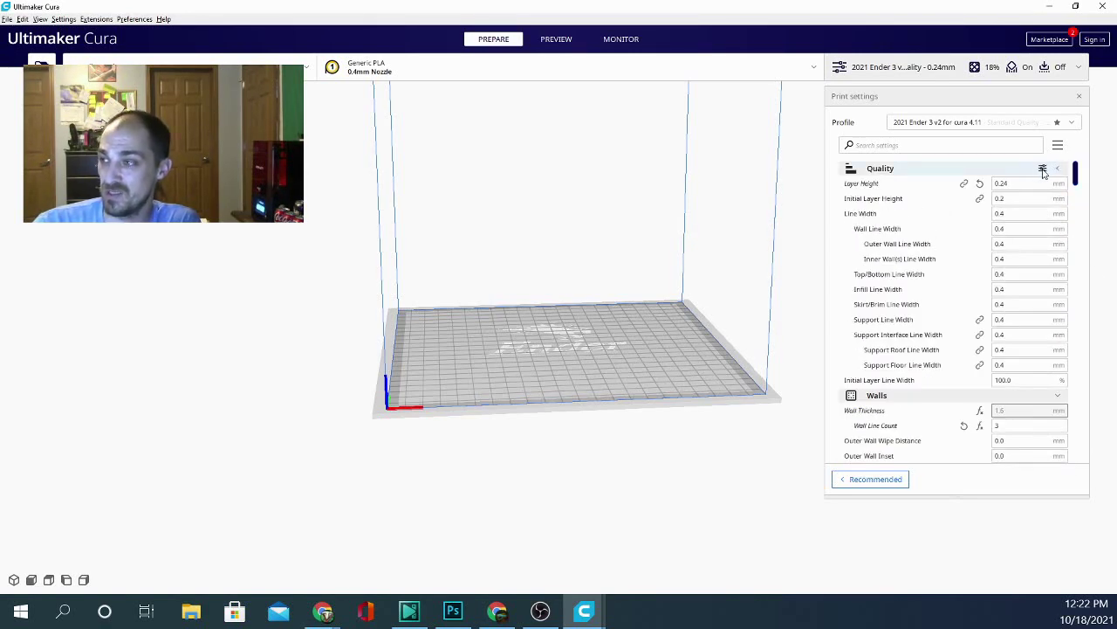
left_click(1044, 170)
Step: In Setting Visibility preferences, switch the visibility preset to Custom selection
left_click(1043, 170)
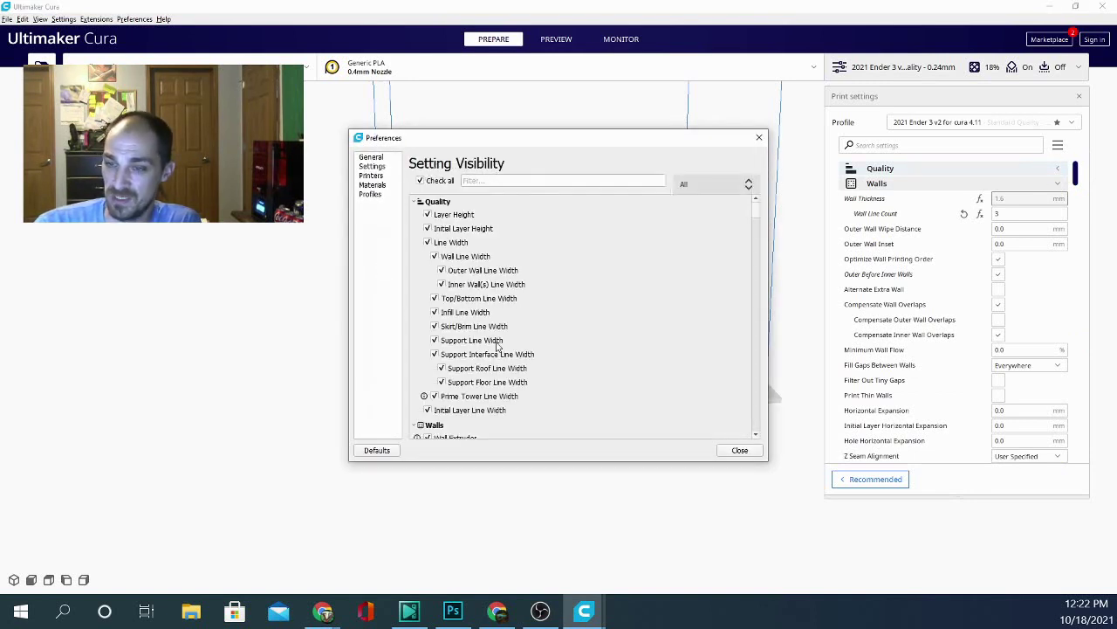
left_click(735, 186)
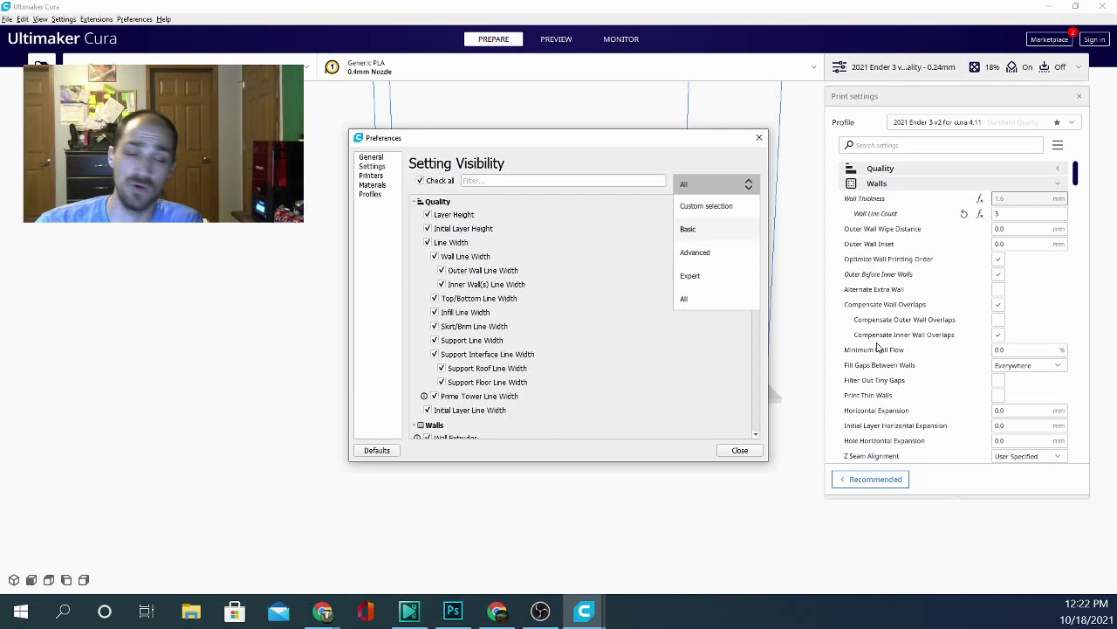
left_click(698, 207)
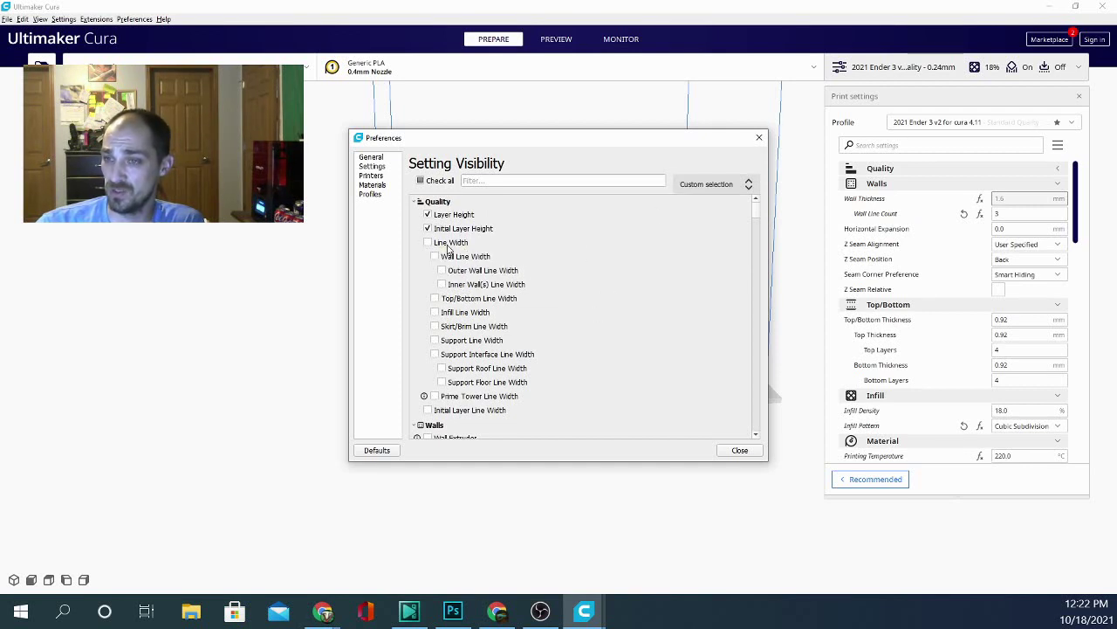
Step: Make Line Width visible, review the rest of the visibility list, and close Preferences
left_click(428, 242)
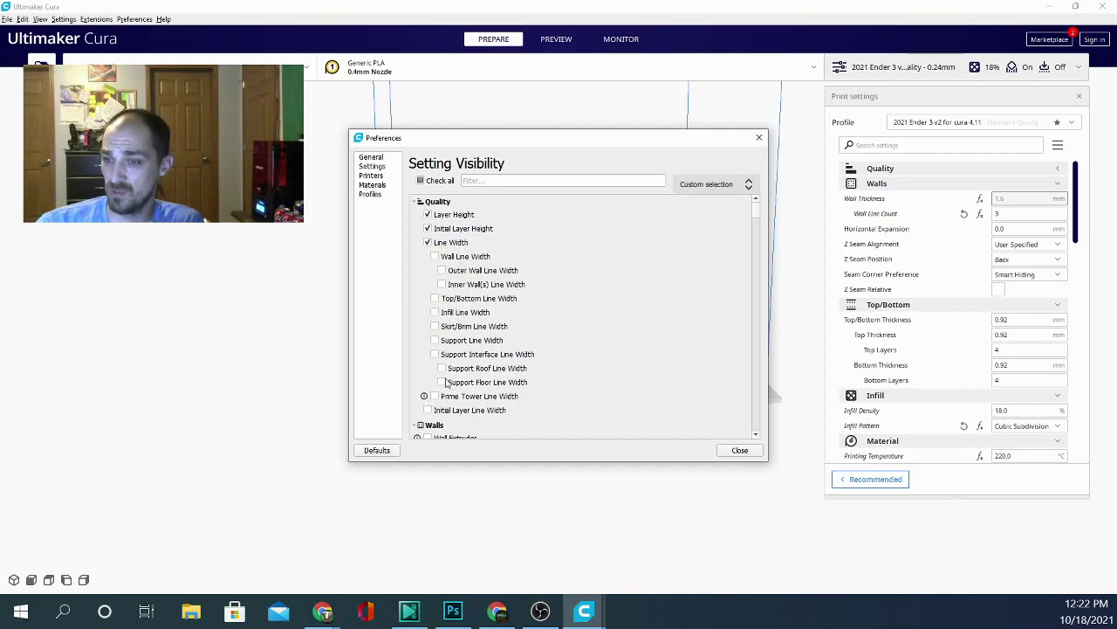
scroll(591, 320, "down", 5)
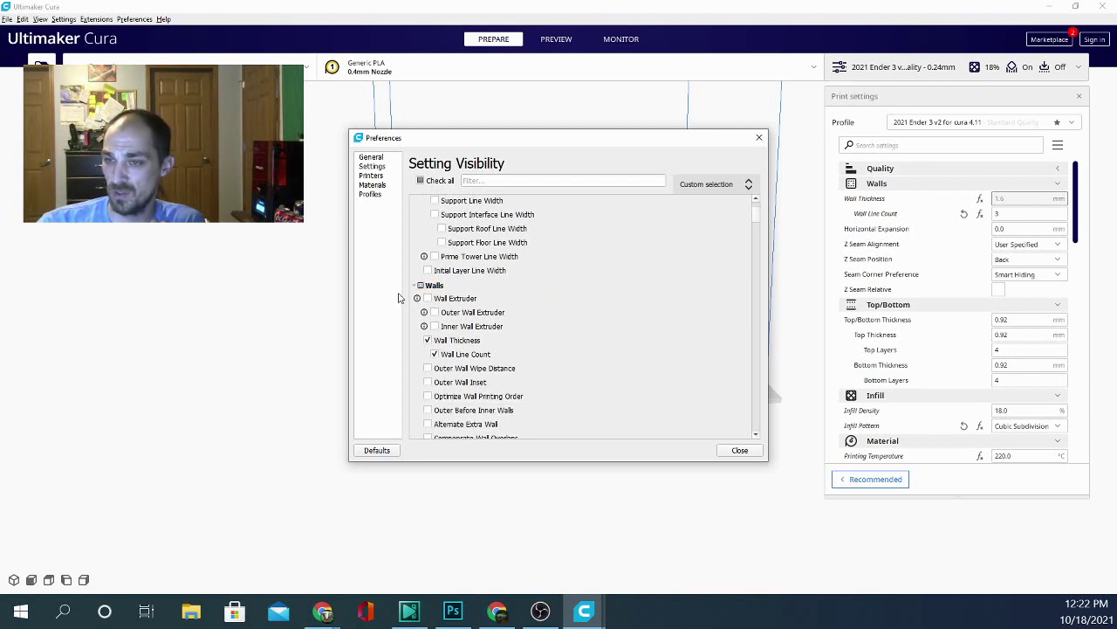
scroll(441, 298, "down", 3)
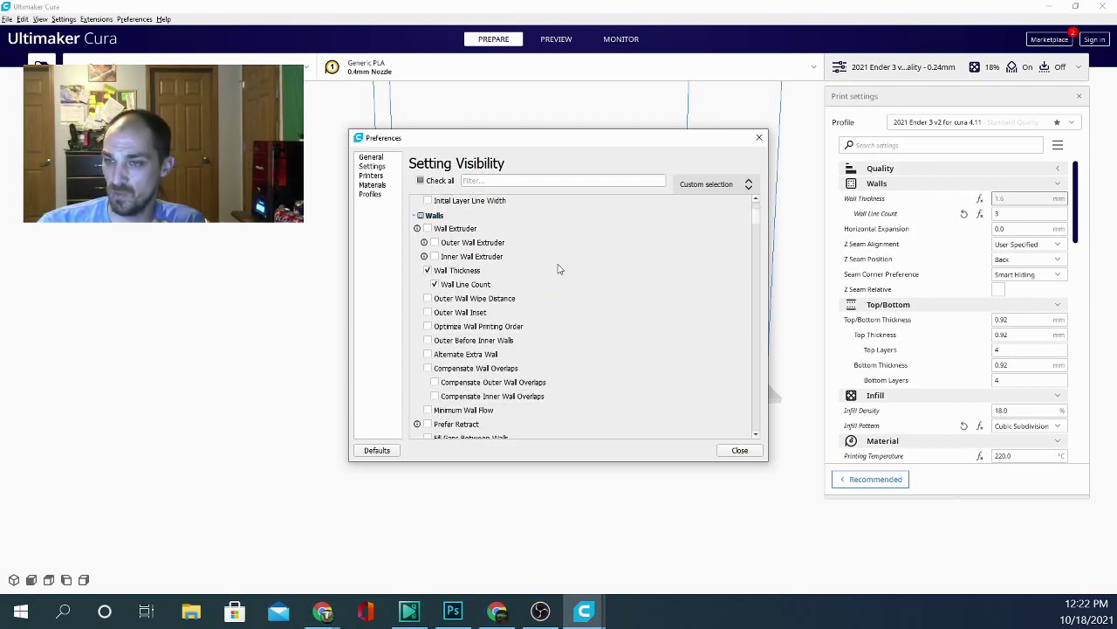
scroll(560, 269, "down", 1)
scroll(599, 291, "down", 3)
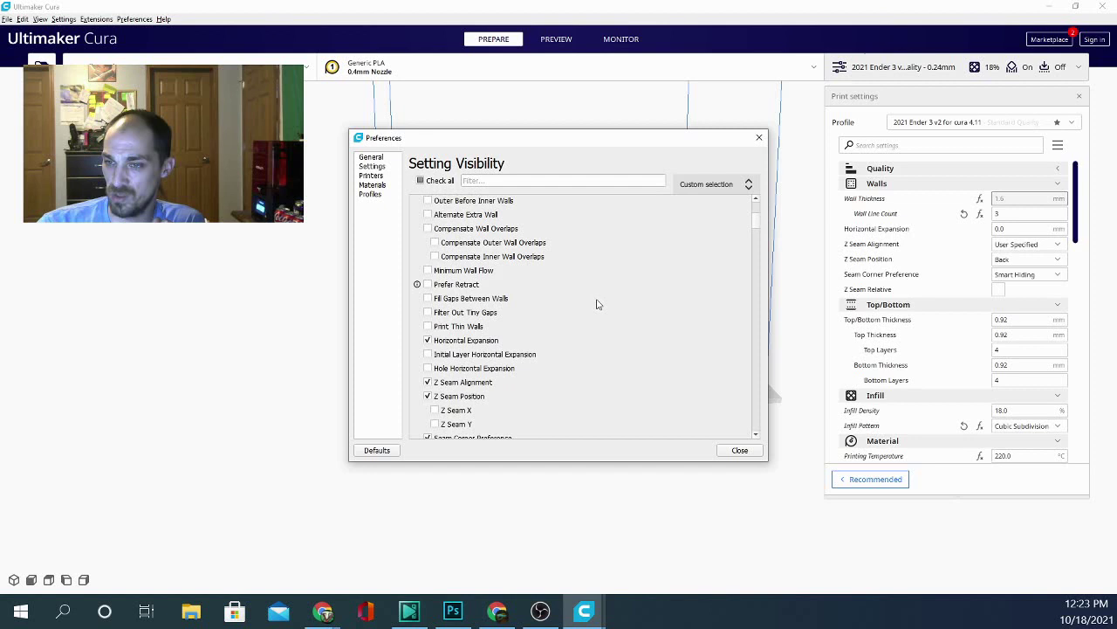
scroll(597, 304, "down", 1)
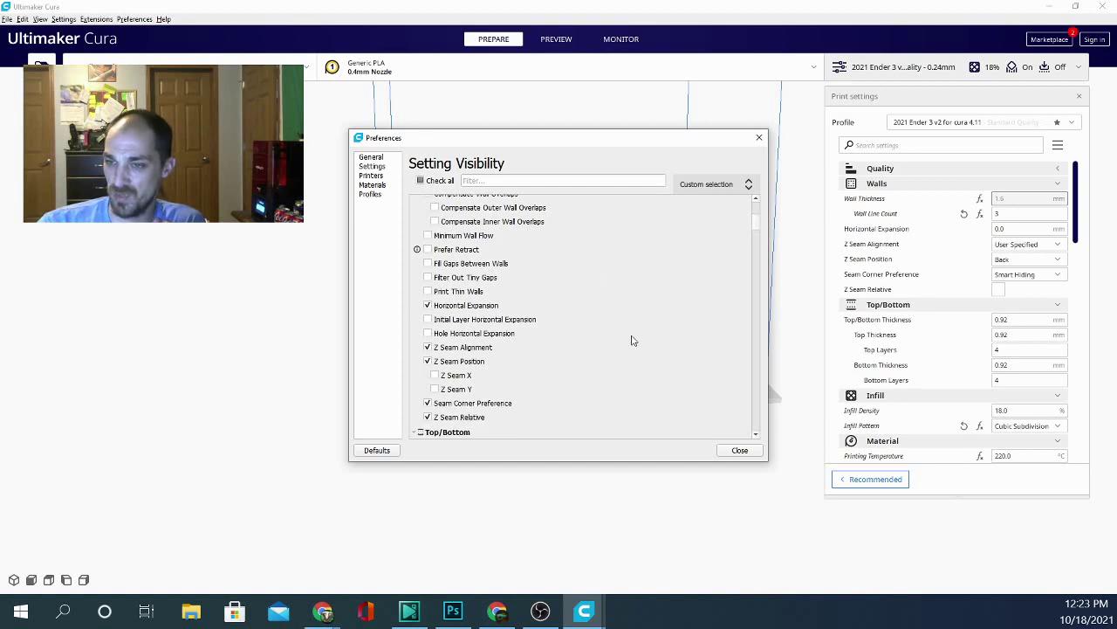
scroll(633, 341, "down", 3)
scroll(632, 341, "down", 3)
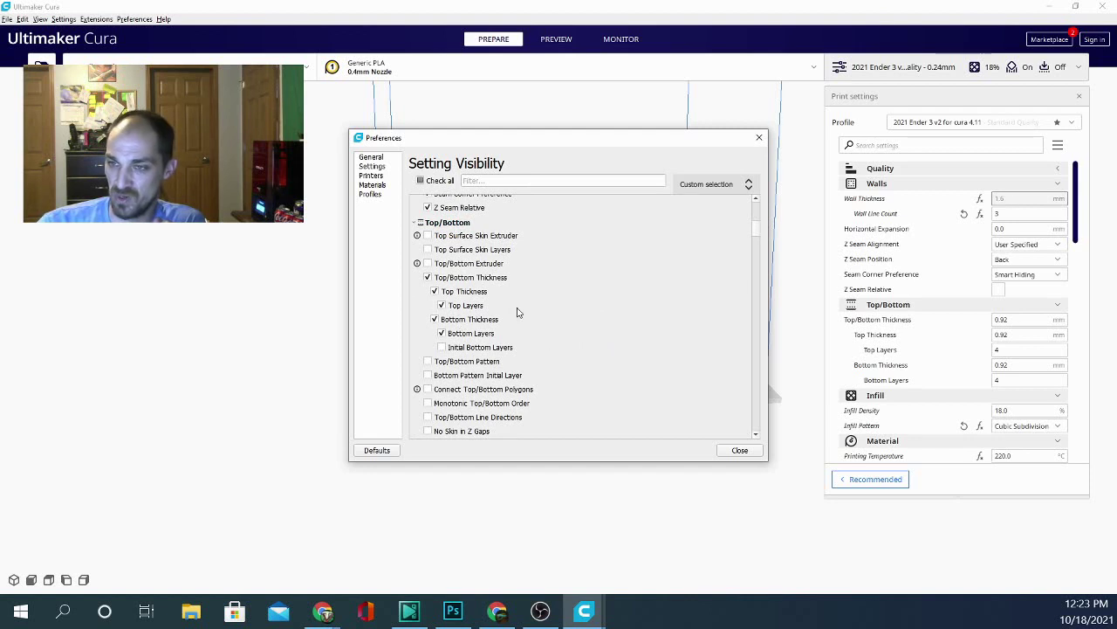
scroll(605, 309, "down", 7)
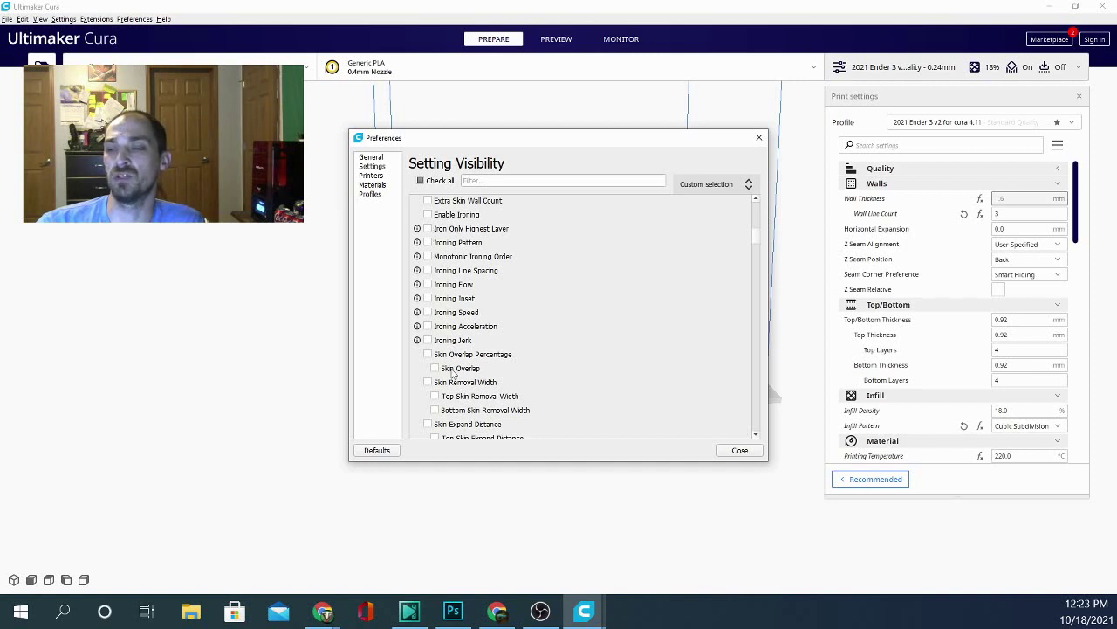
scroll(707, 341, "down", 10)
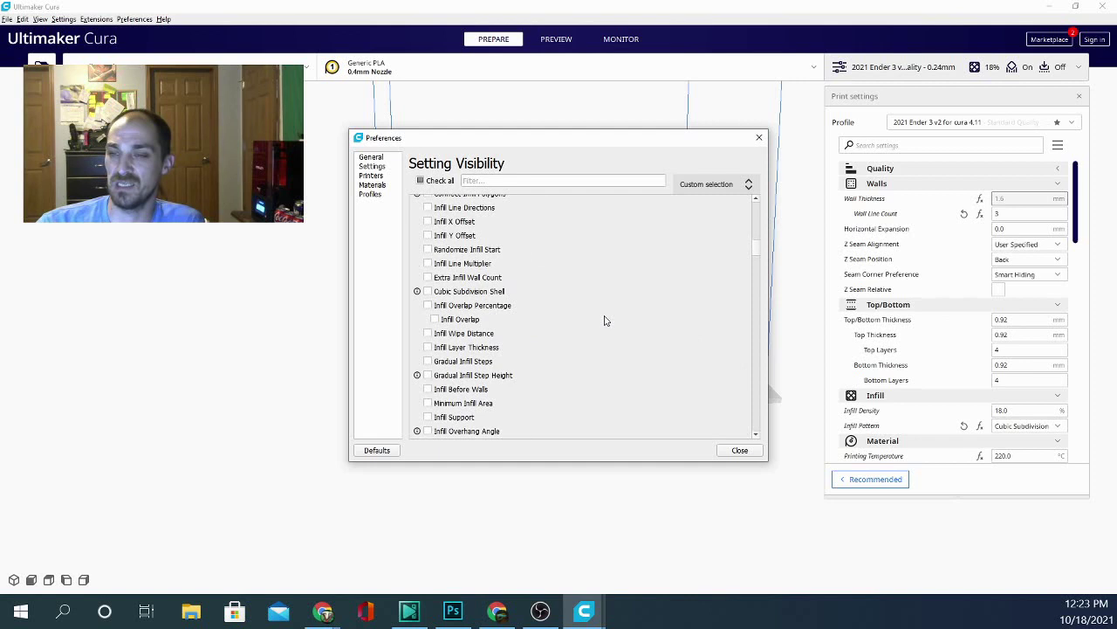
scroll(654, 334, "down", 5)
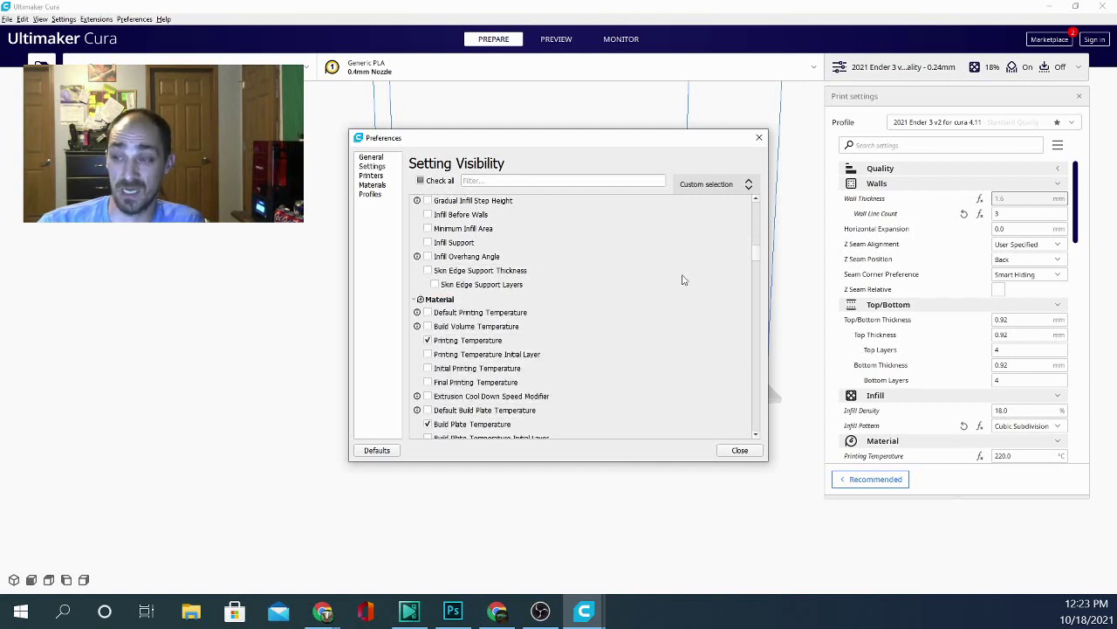
left_click_drag(760, 257, 762, 285)
scroll(611, 389, "down", 9)
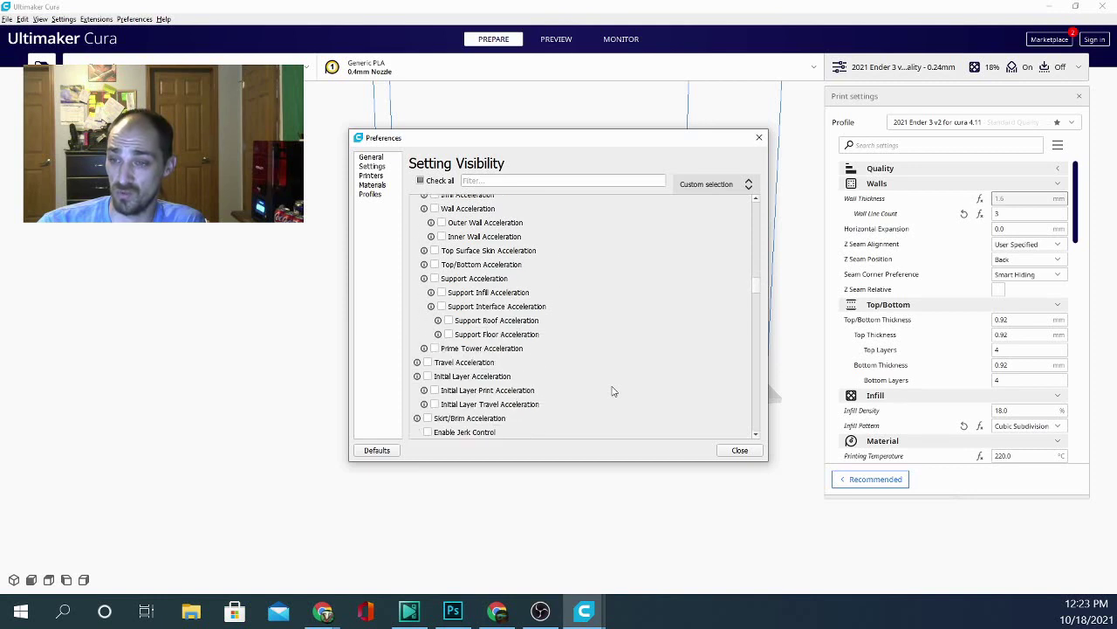
left_click(759, 140)
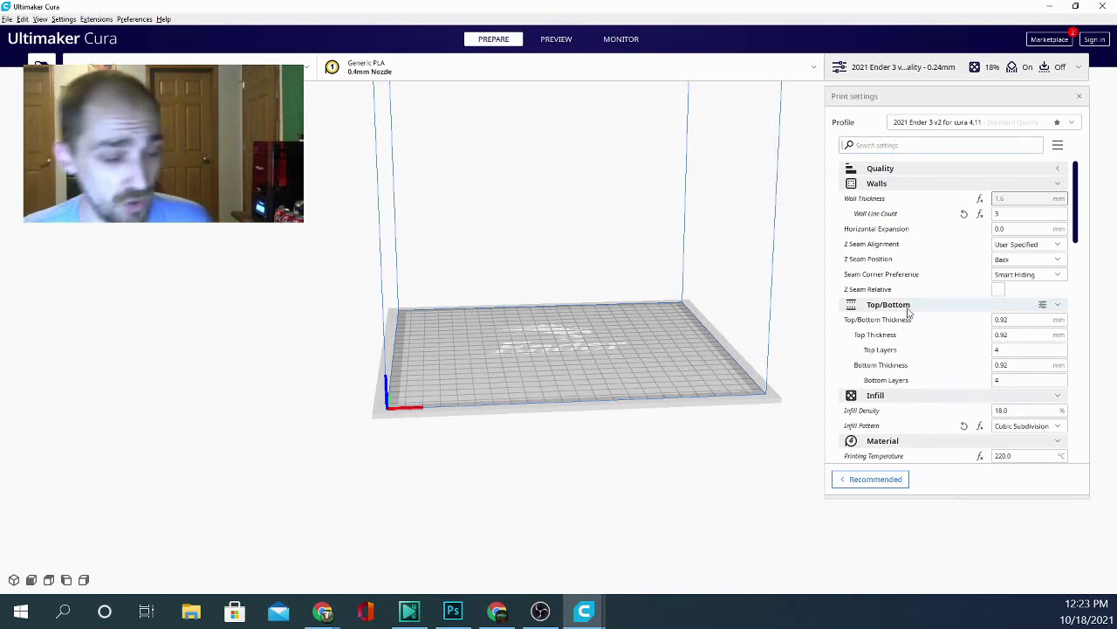
Step: Filter the print settings with the search term 'infi' to show infill entries
type("infill")
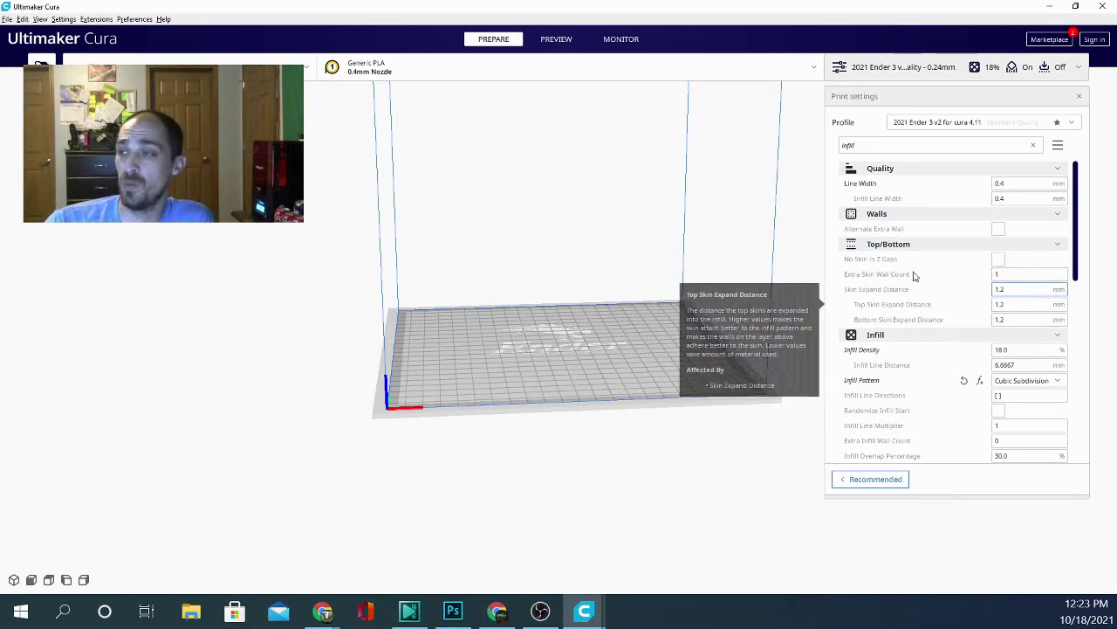
Step: Tick Infill Line Distance in Setting Visibility, then close the Preferences dialog
left_click(1045, 169)
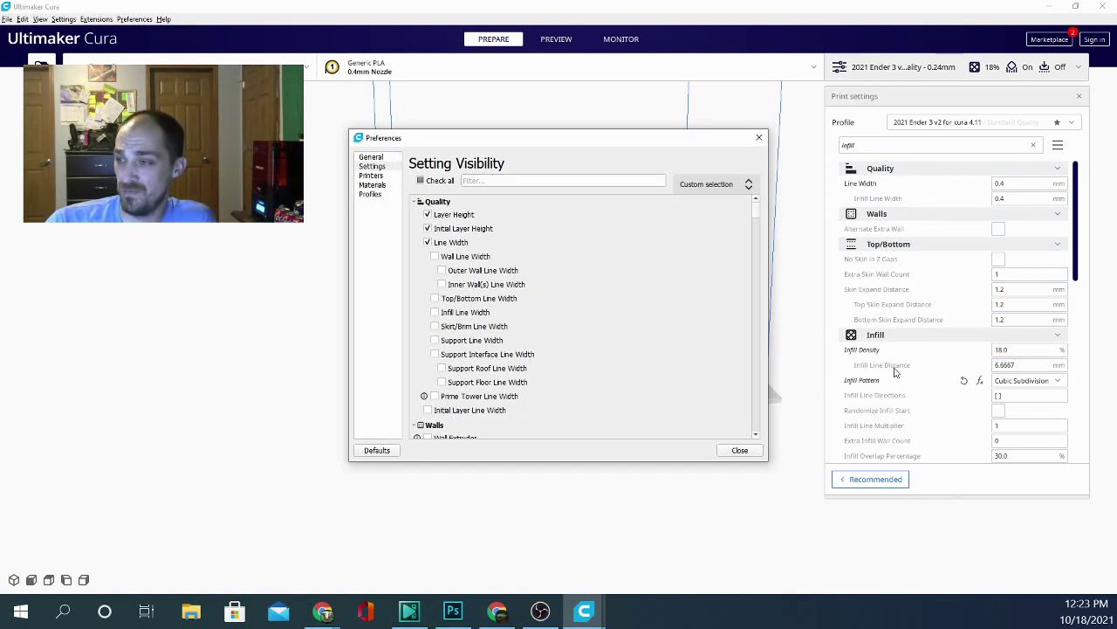
scroll(531, 399, "down", 15)
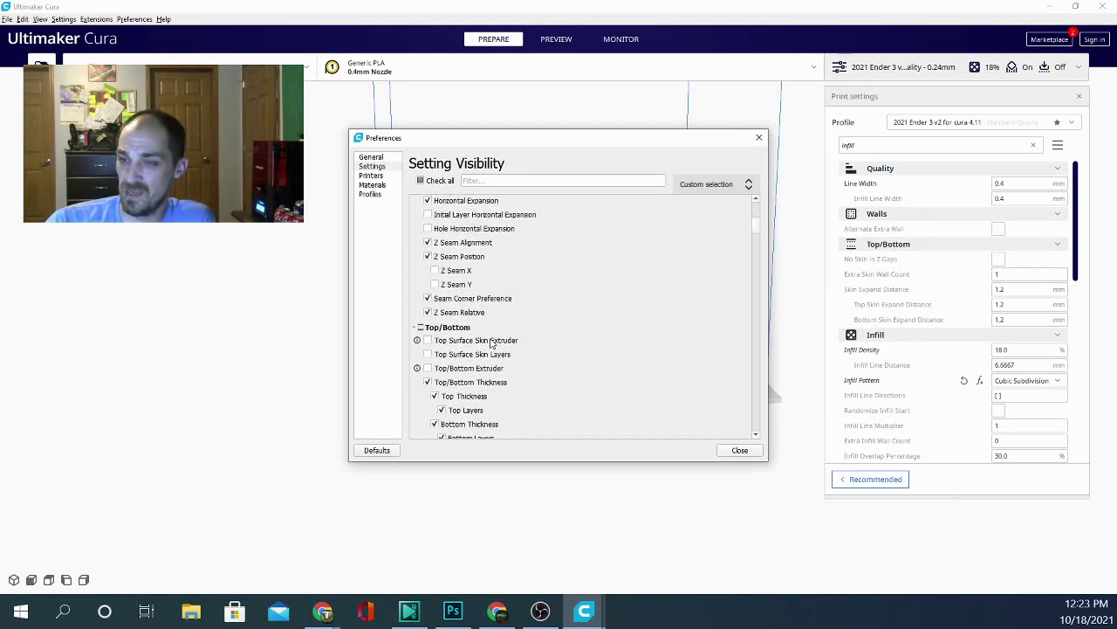
scroll(490, 342, "down", 15)
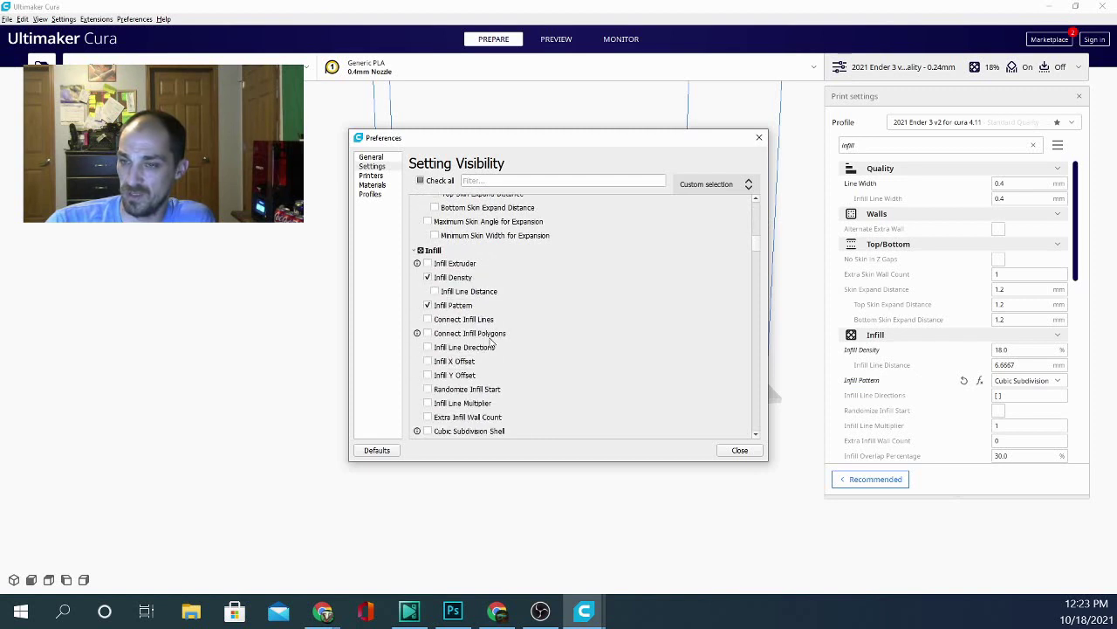
left_click(435, 291)
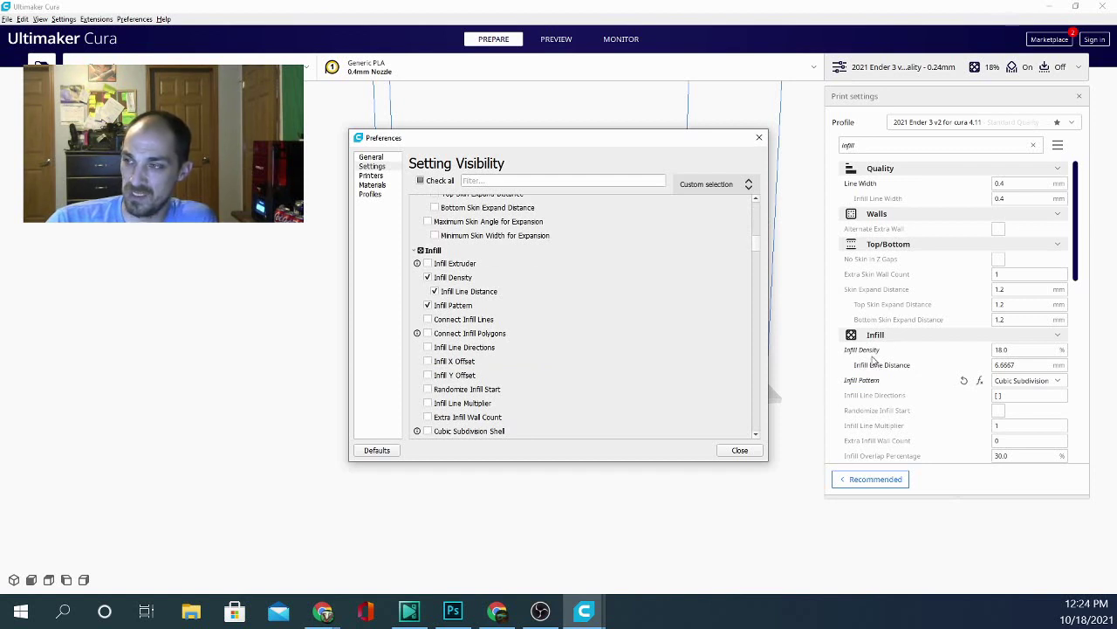
left_click(1039, 147)
left_click(737, 449)
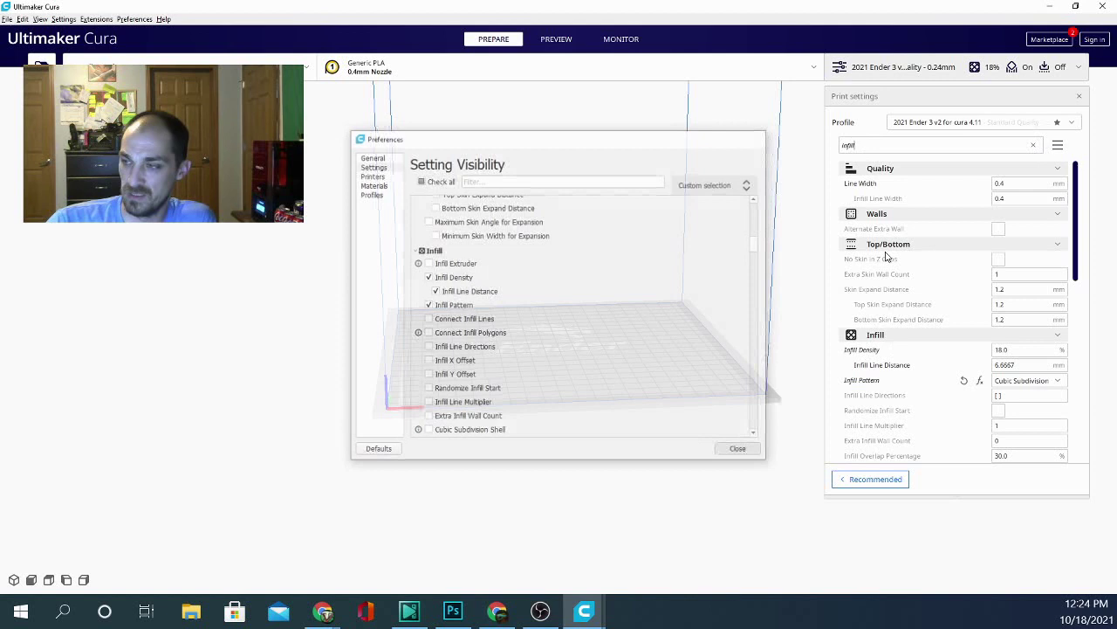
Step: Clear the 'infi' search and check Infill Line Distance (6.6667 mm) in the full list
left_click(1035, 146)
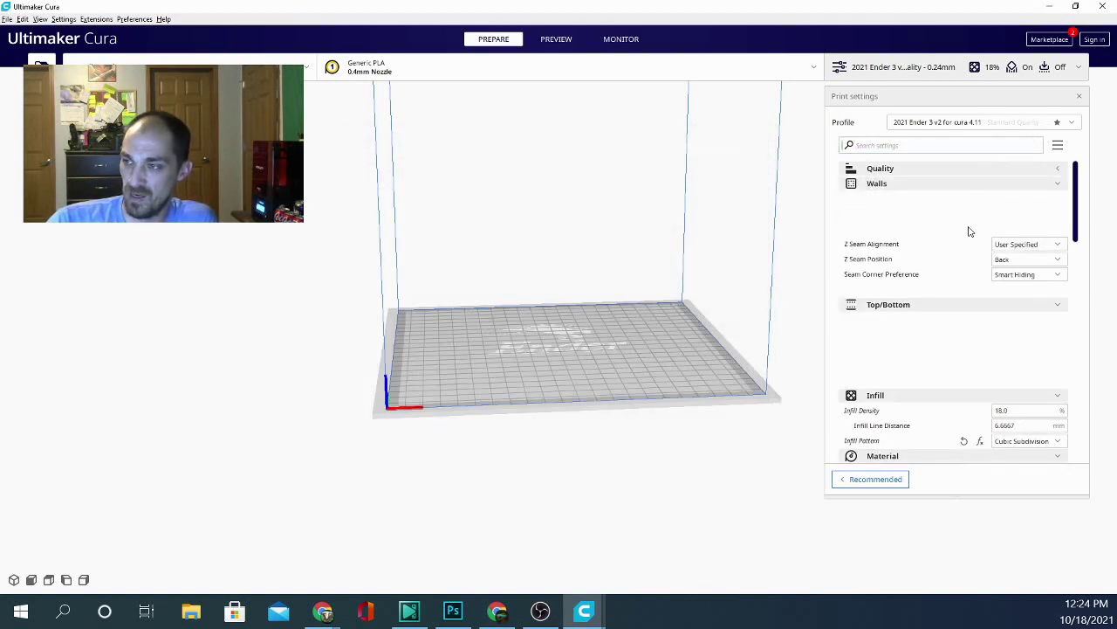
scroll(969, 231, "down", 10)
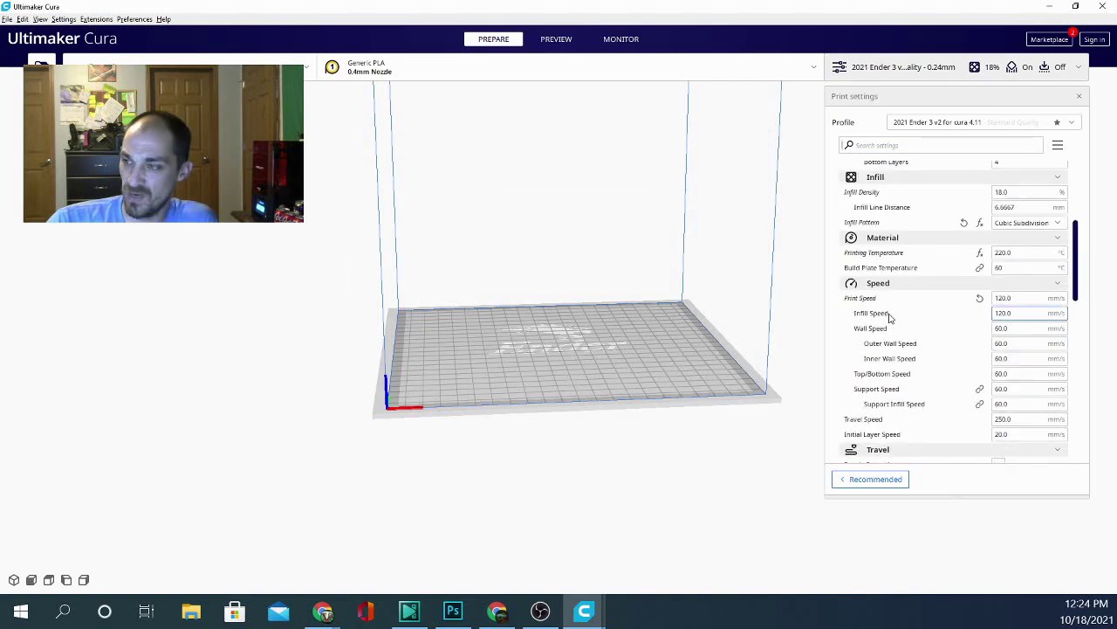
scroll(891, 317, "up", 3)
mouse_move(955, 340)
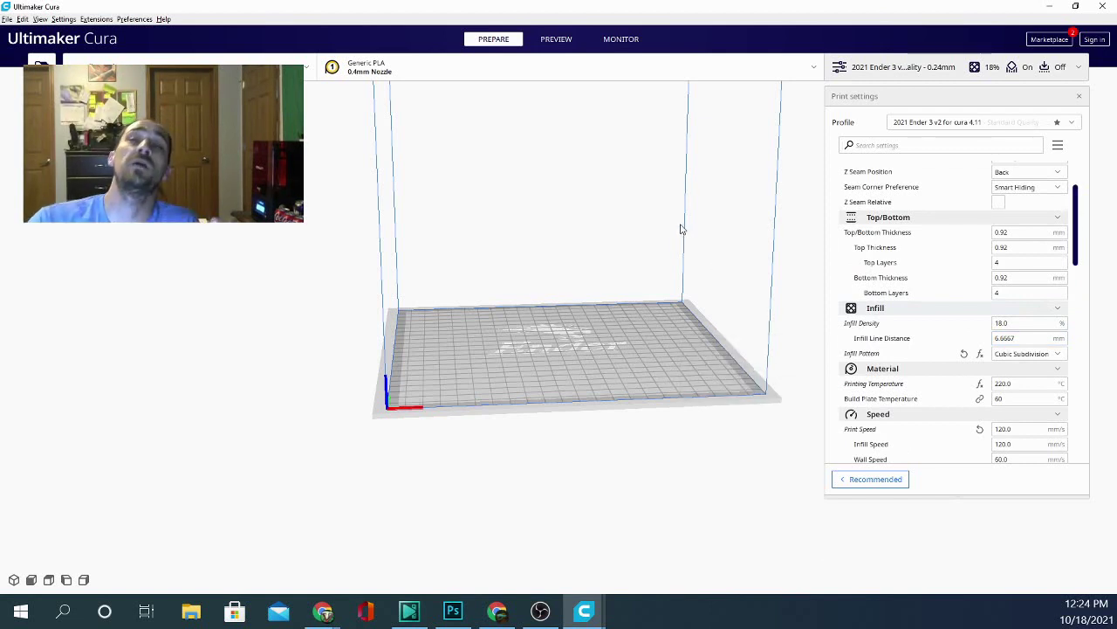
mouse_move(906, 339)
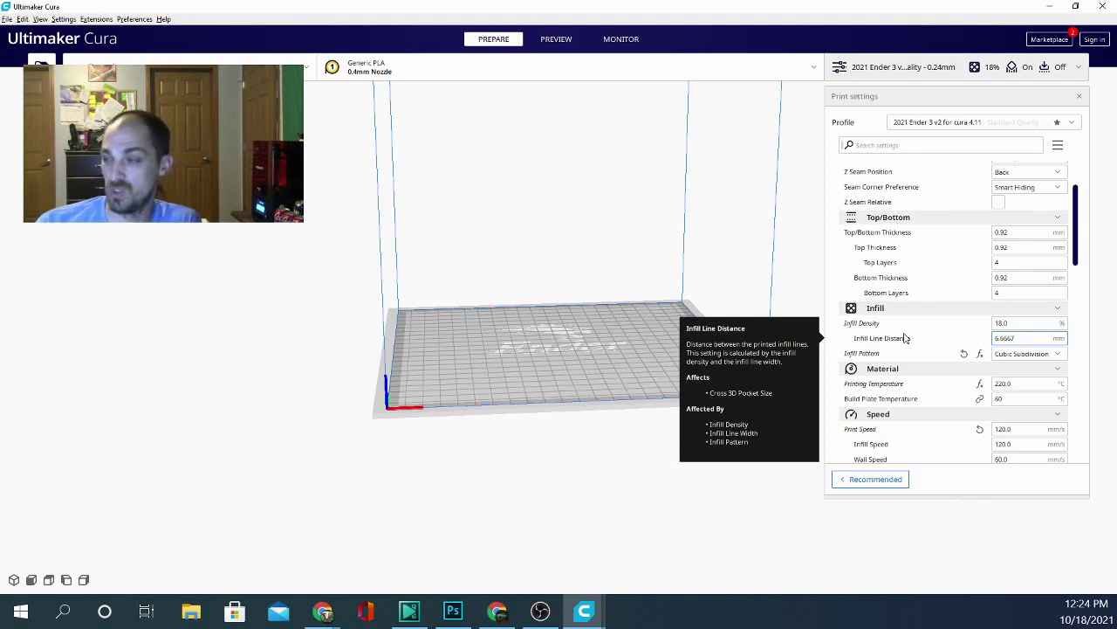
scroll(1079, 185, "up", 3)
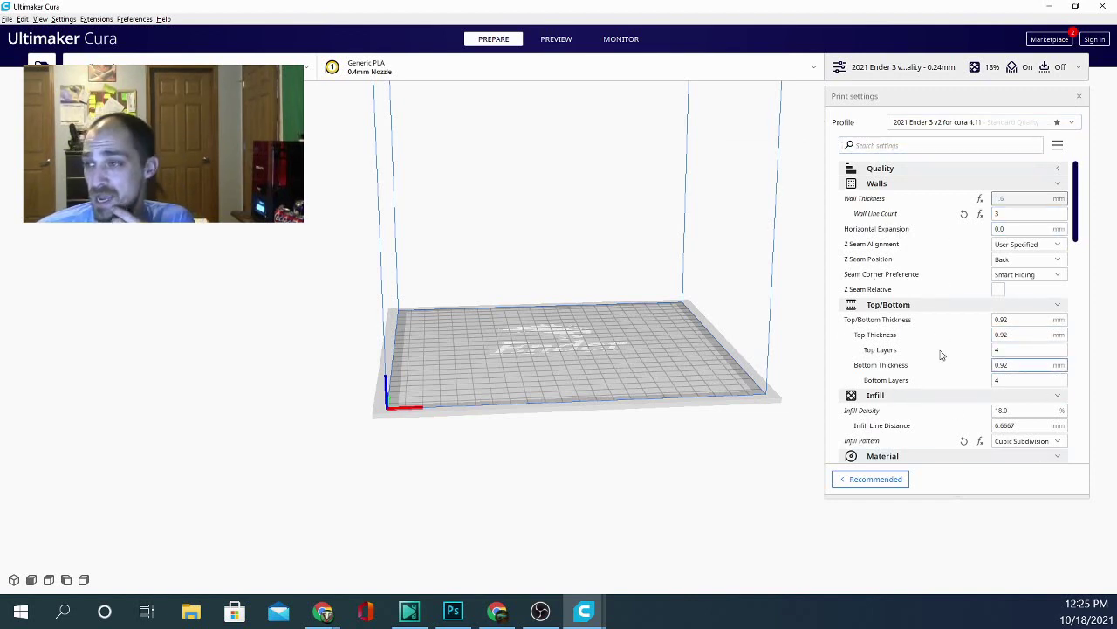
left_click(1046, 171)
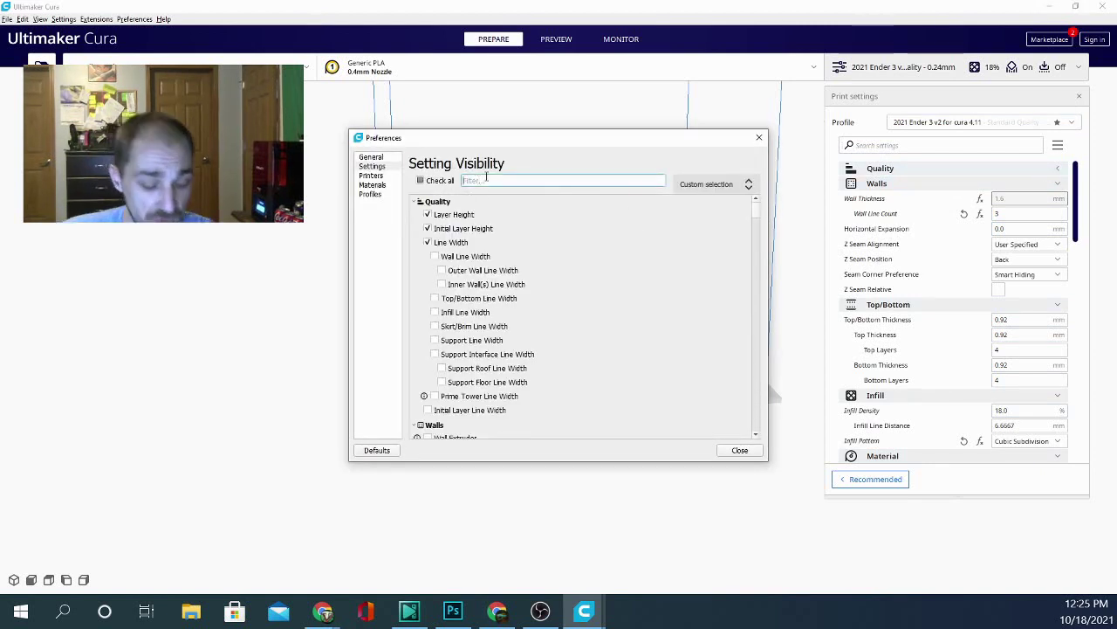
type("iron")
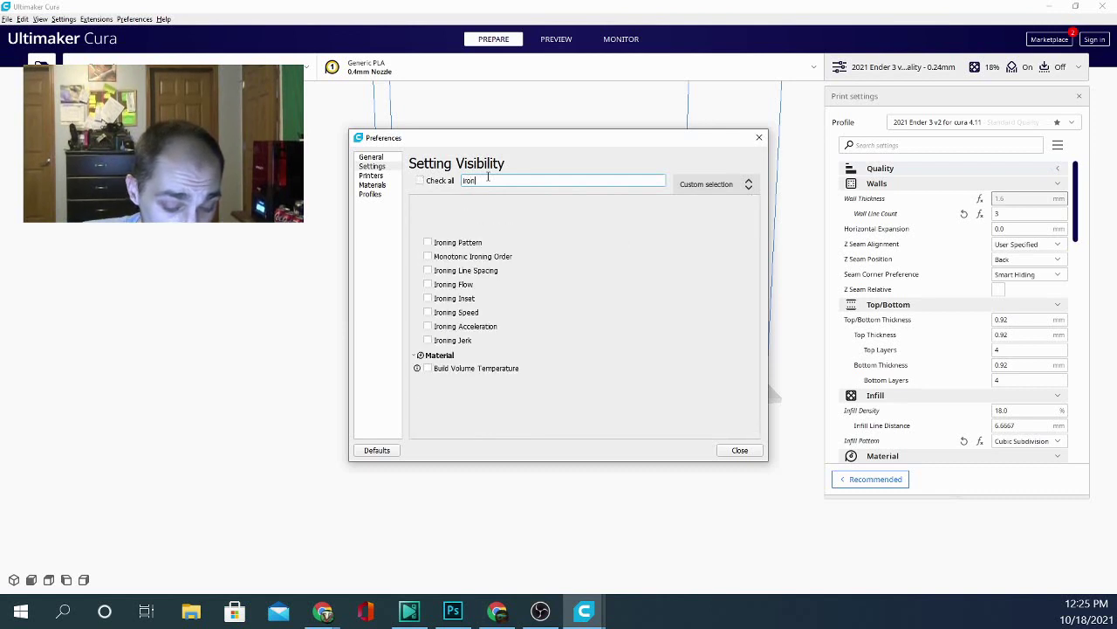
type("ing")
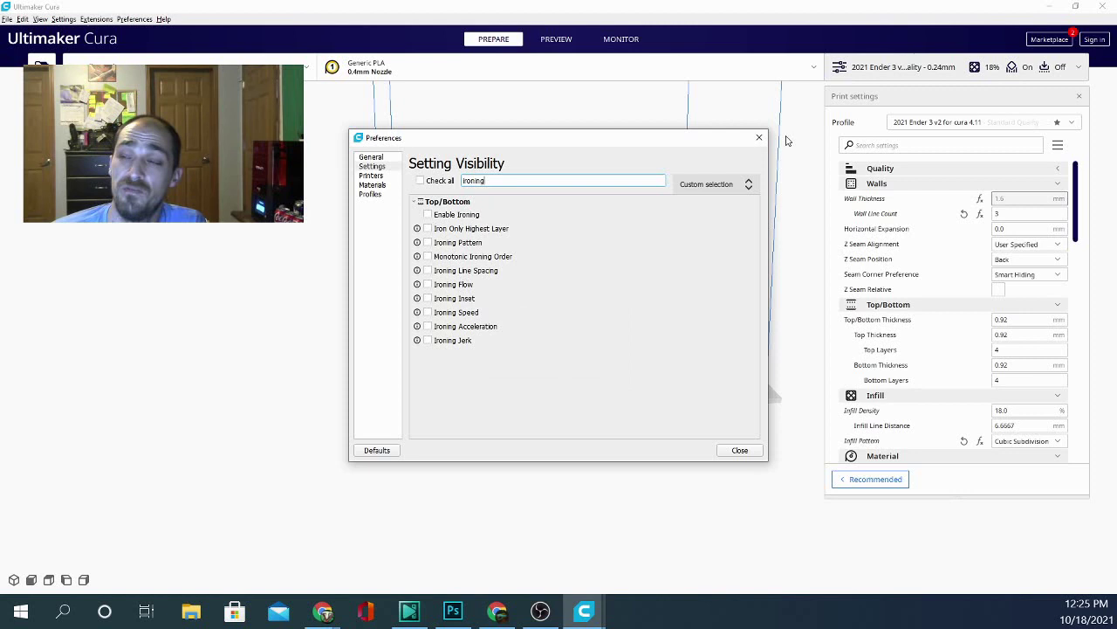
left_click(759, 138)
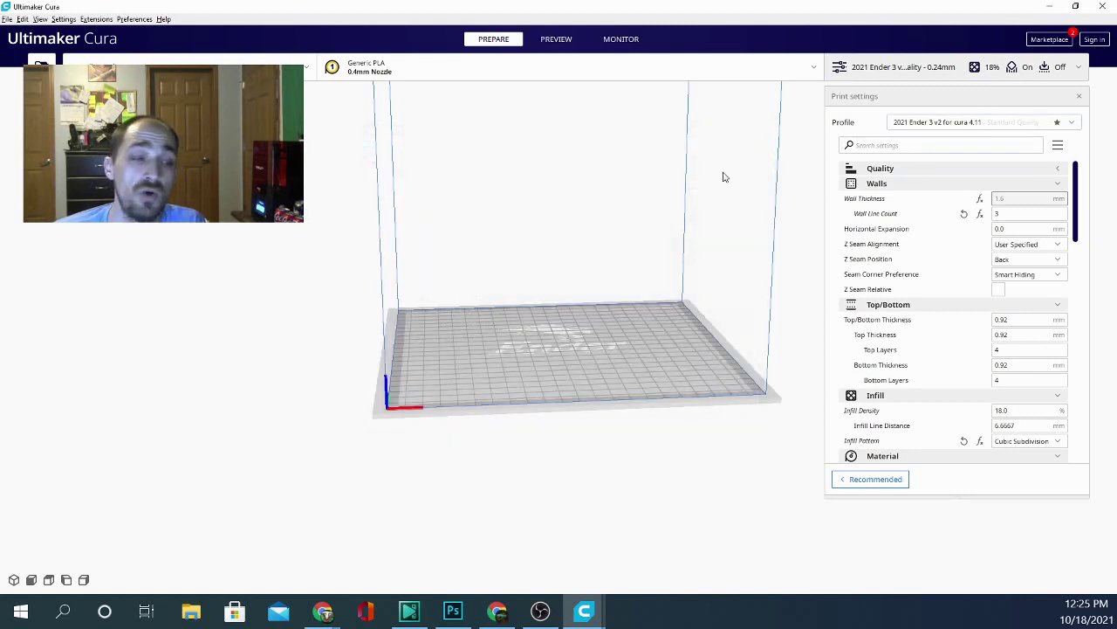